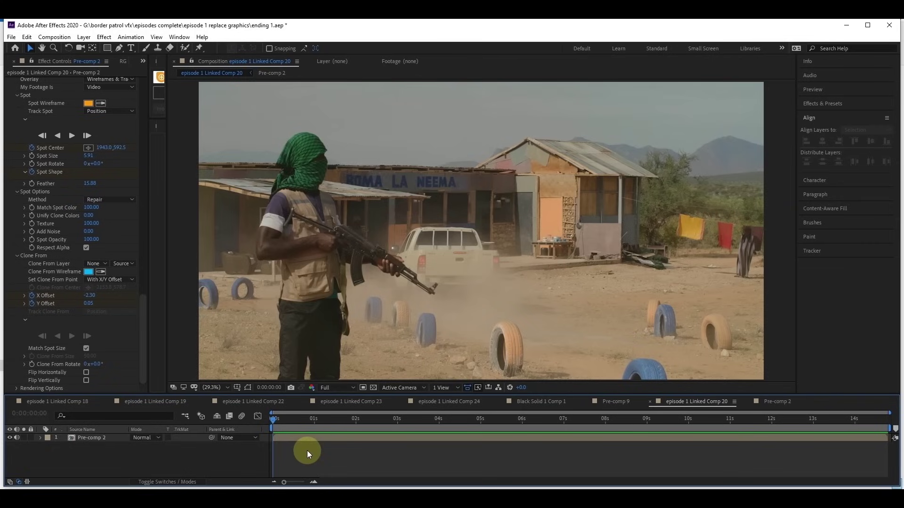
# Preview the episode 1 Linked Comp 20 composition from its first frame, and return the playhead to 0:00:00:00
pyautogui.click(274, 420)
pyautogui.moveTo(273, 421); pyautogui.dragTo(270, 423)
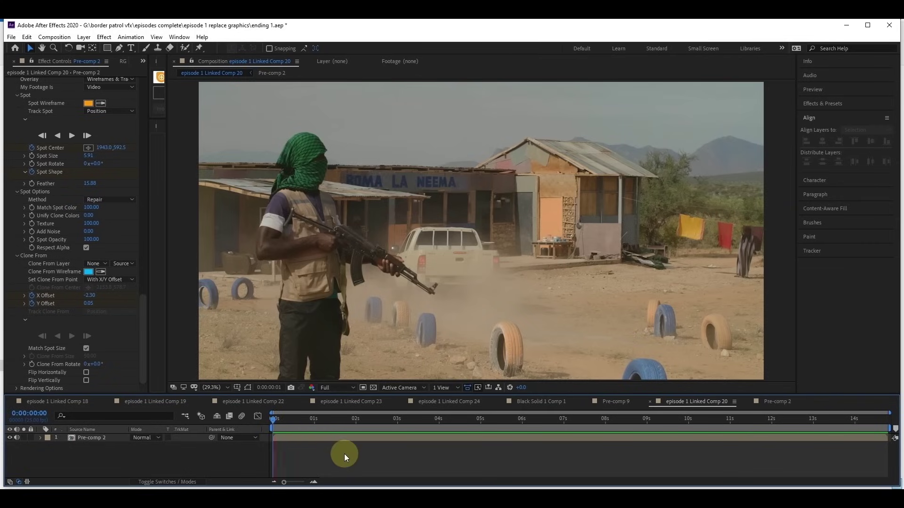
pyautogui.press('space')
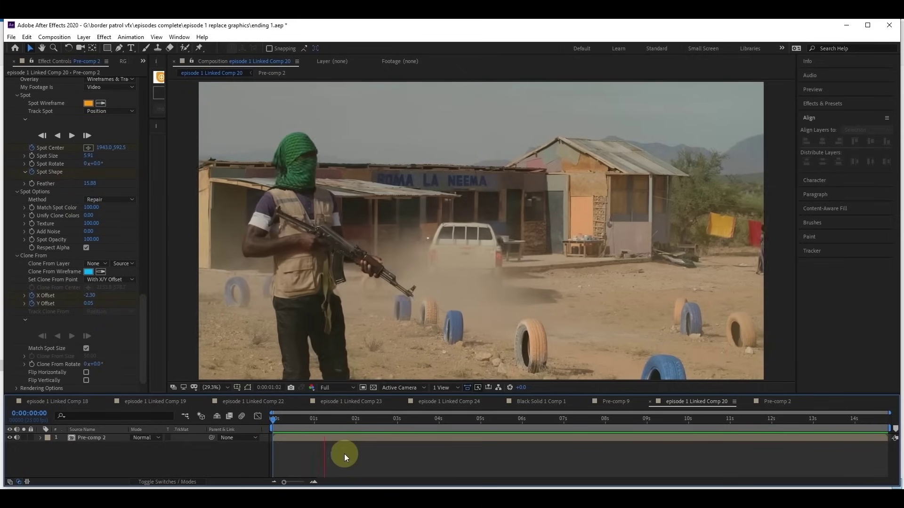
pyautogui.click(361, 450)
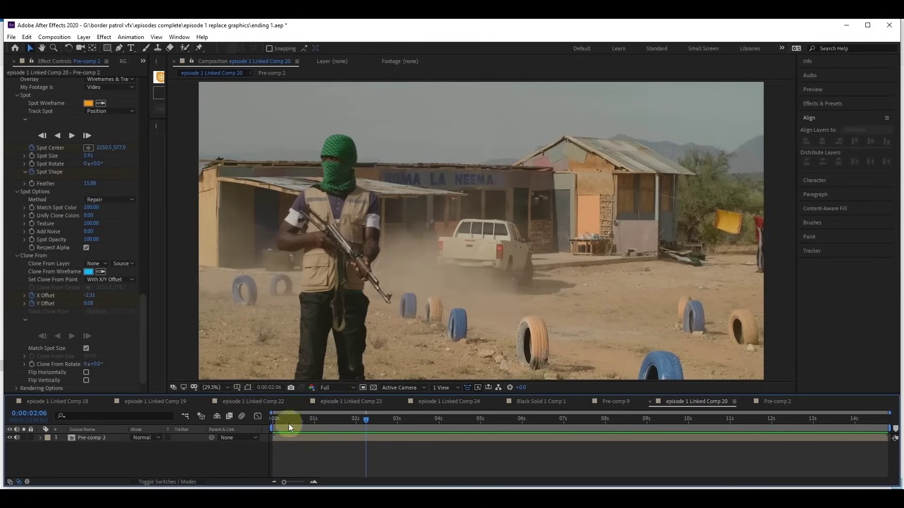
pyautogui.moveTo(288, 417); pyautogui.dragTo(268, 420)
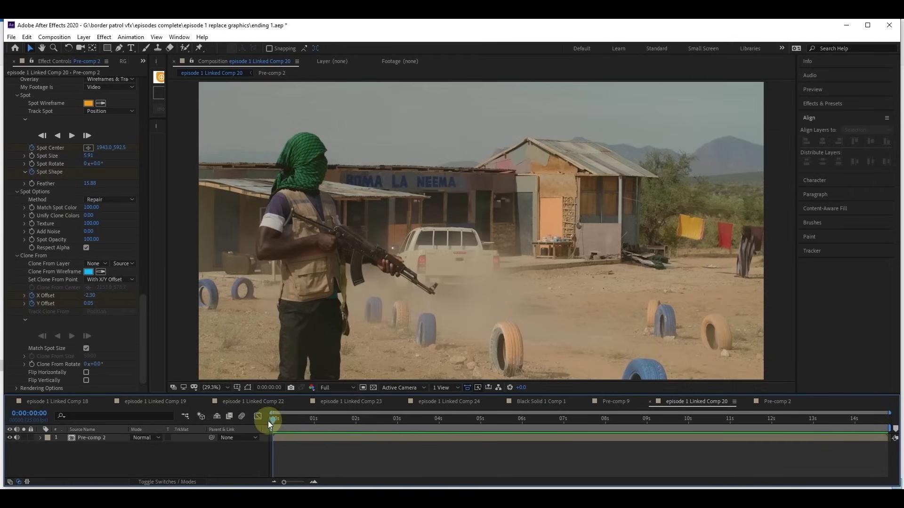
pyautogui.click(304, 457)
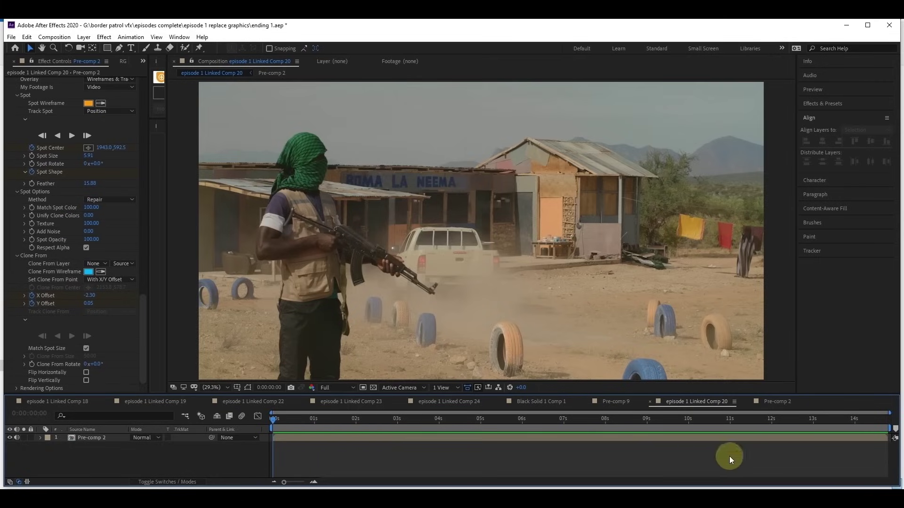
# Open the Pre-comp 2 composition and hide both matte 2.psd layers to view the original footage
pyautogui.click(774, 402)
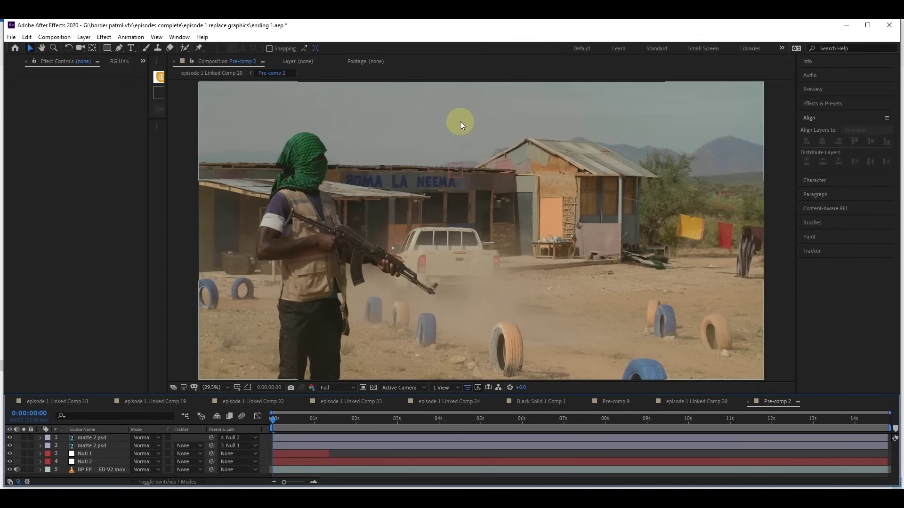
pyautogui.click(10, 446)
pyautogui.click(9, 438)
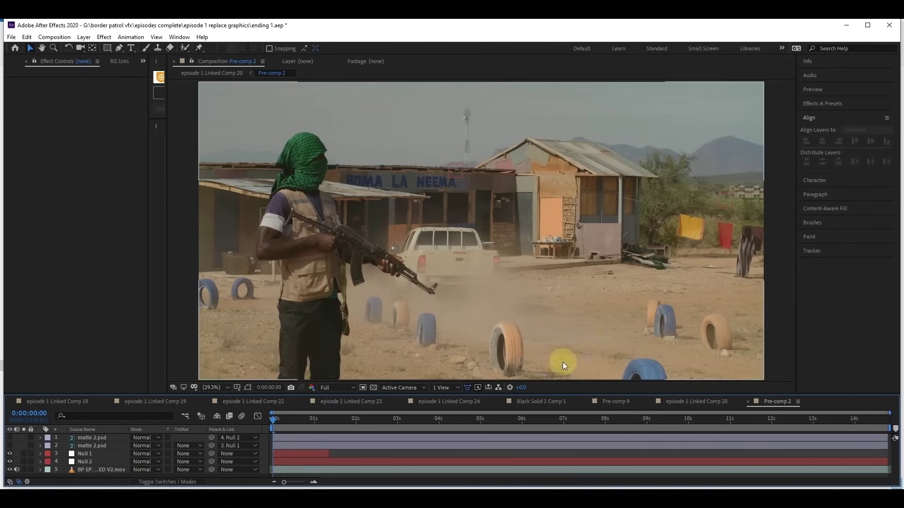
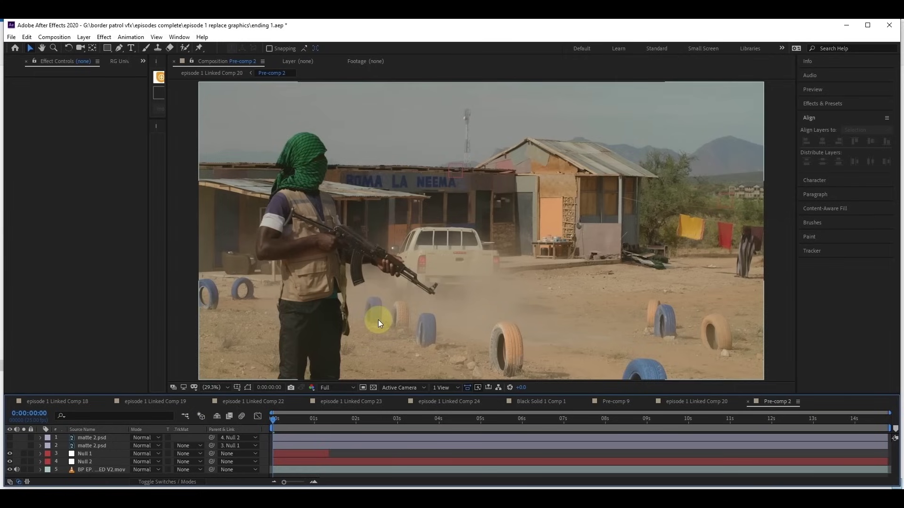
pyautogui.moveTo(565, 393); pyautogui.dragTo(564, 397)
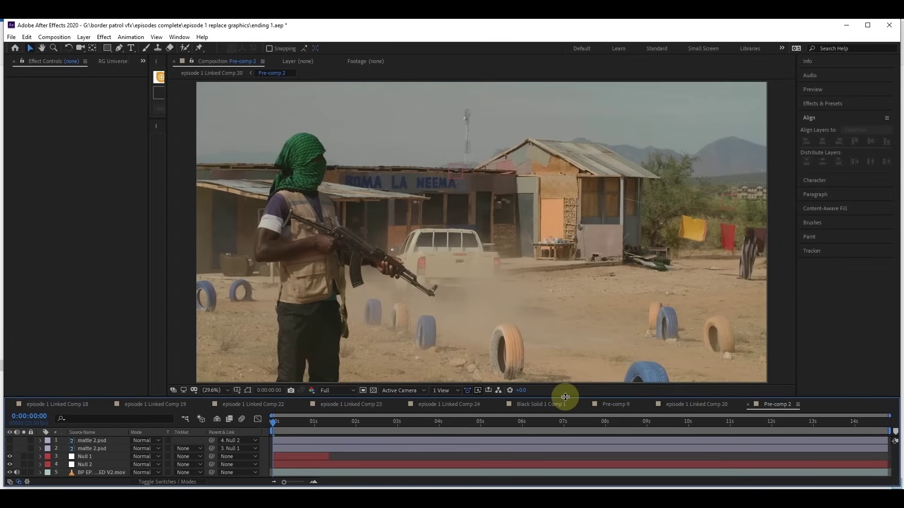
pyautogui.click(60, 38)
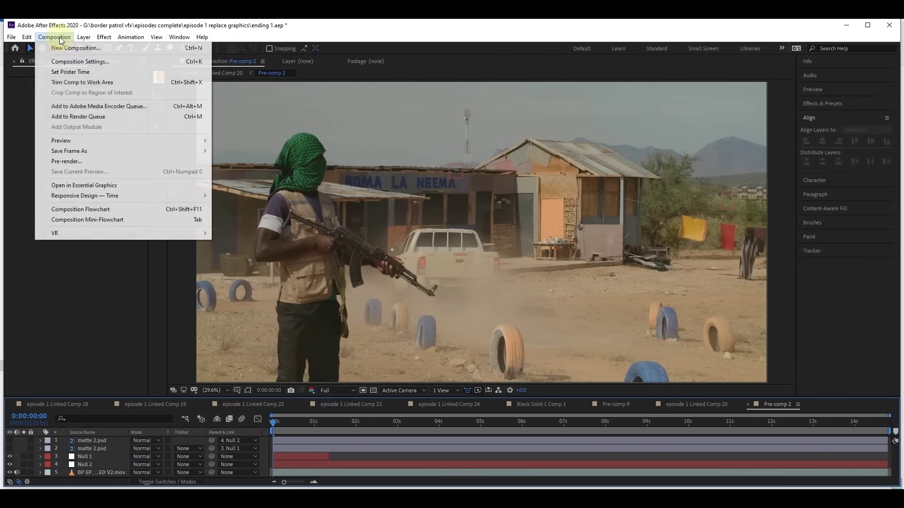
pyautogui.moveTo(123, 152)
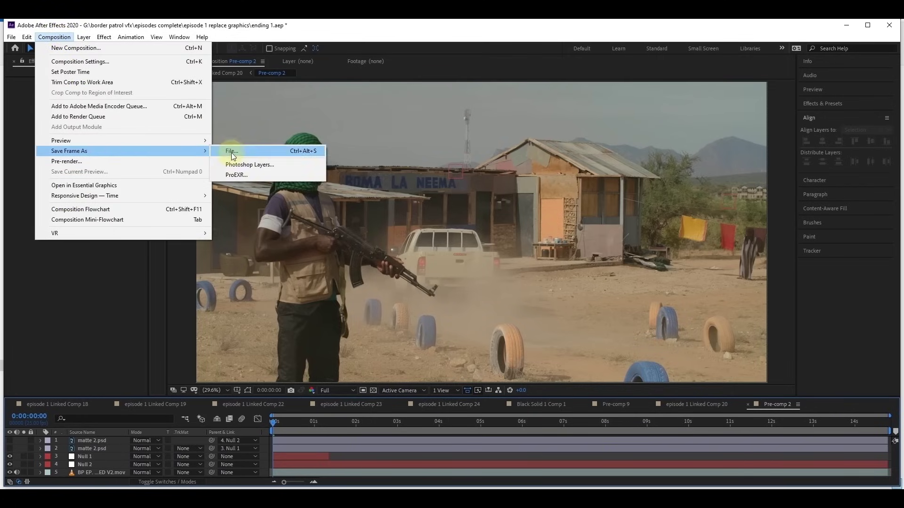
pyautogui.click(512, 119)
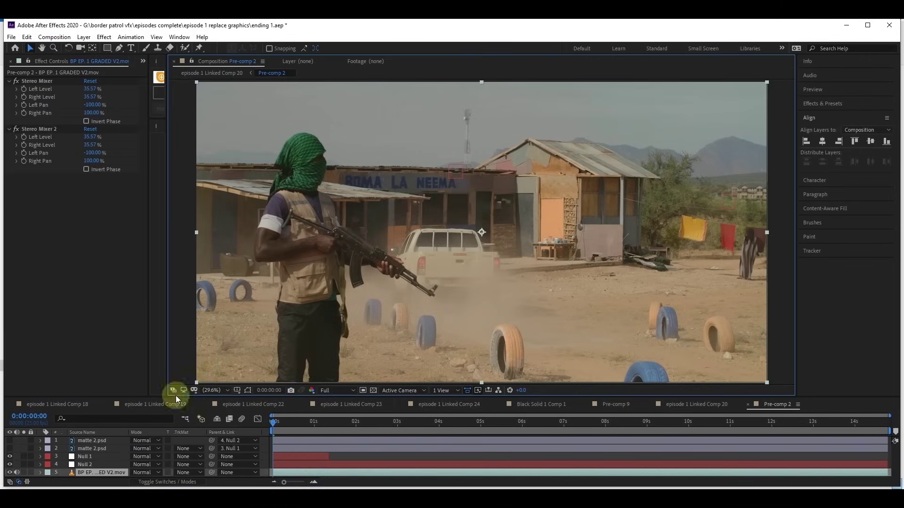
# Make both matte 2.psd layers in Pre-comp 2 visible again
pyautogui.click(9, 448)
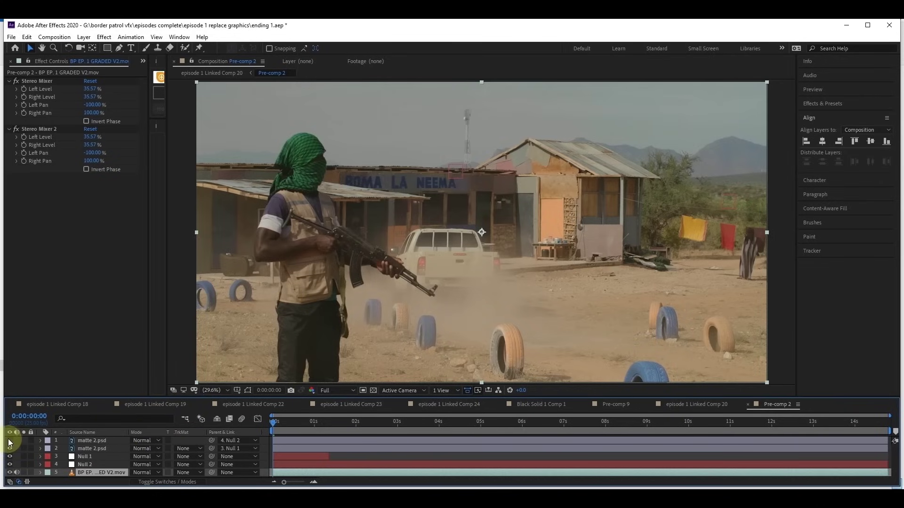
pyautogui.click(329, 291)
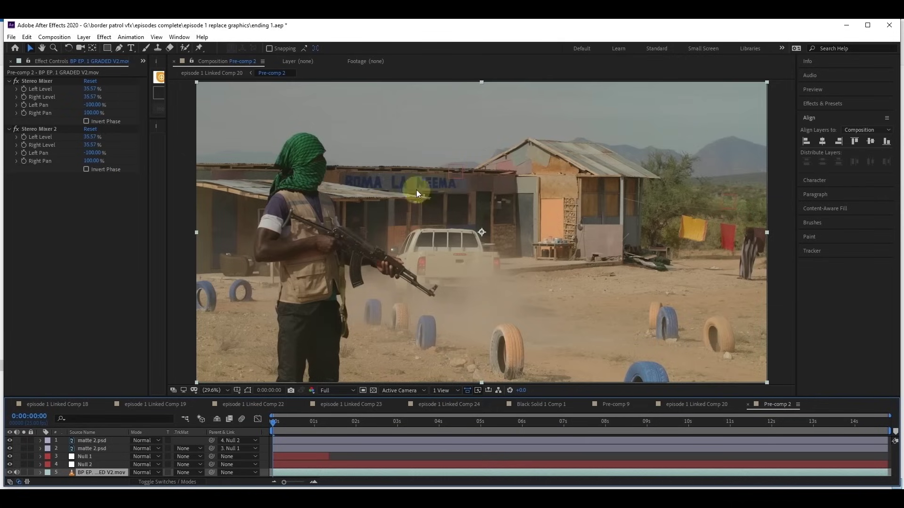
# Examine the Null 1 and Null 2 layers and scrub through the shot to 0:00:08:18 to check the matte tracking
pyautogui.click(94, 456)
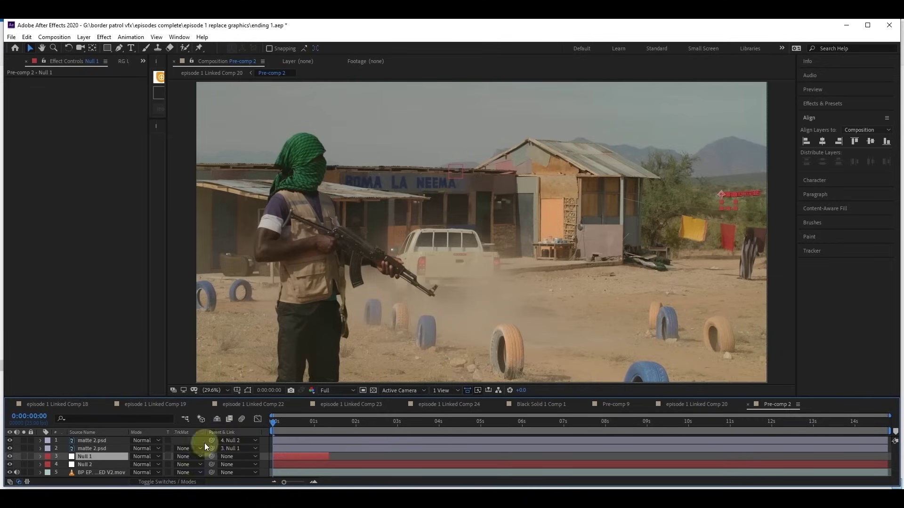
pyautogui.click(88, 463)
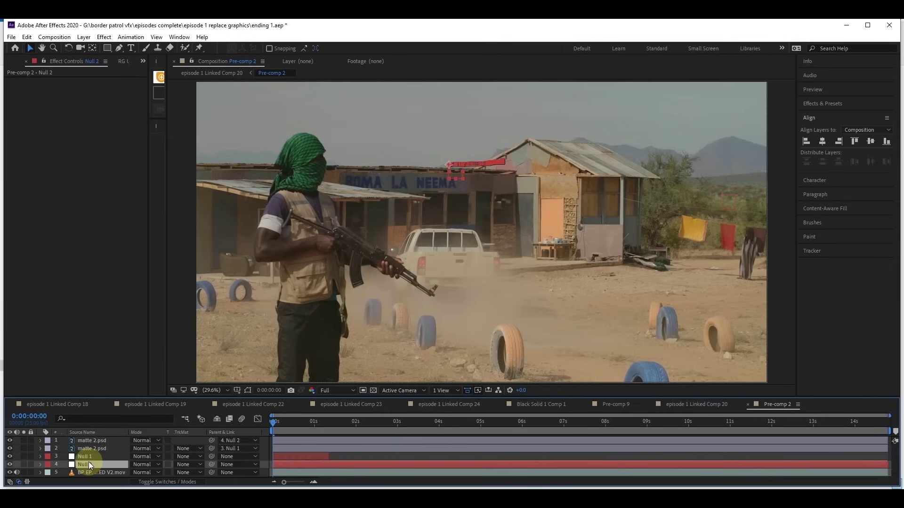
pyautogui.click(93, 457)
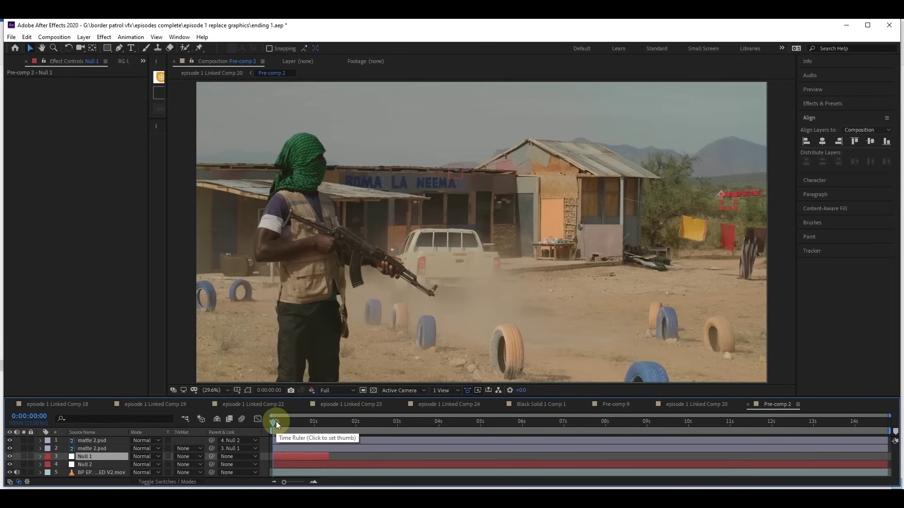
pyautogui.moveTo(274, 424); pyautogui.dragTo(490, 428)
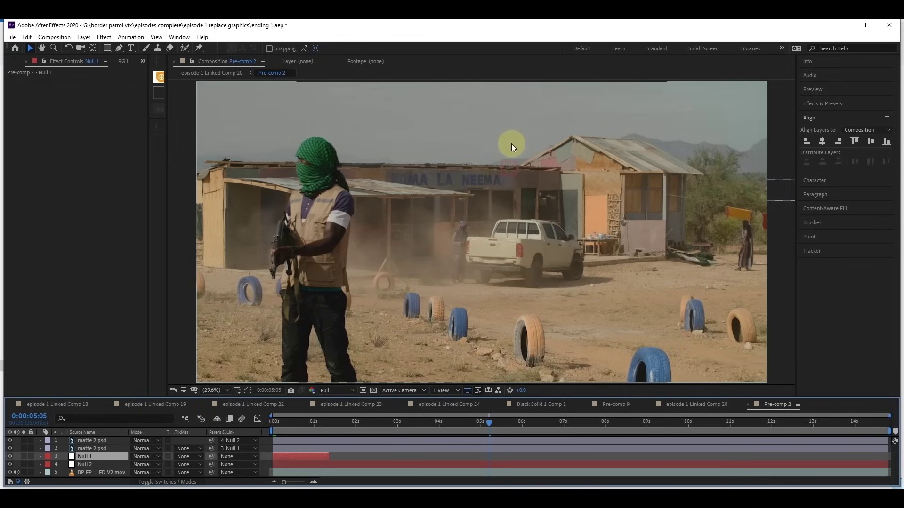
pyautogui.moveTo(489, 421); pyautogui.dragTo(637, 420)
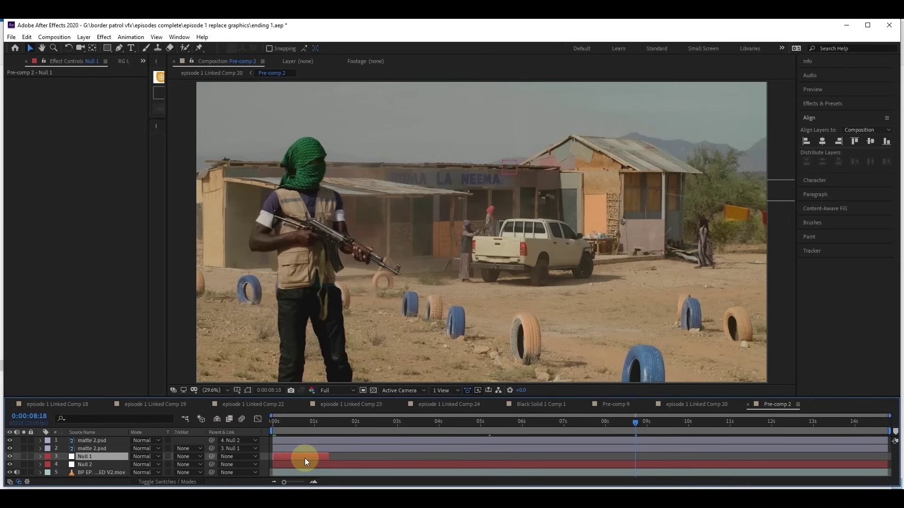
# Inspect the three Spot Clone Tracker effects on the Pre-comp 2 layer in episode 1 Linked Comp 20, including their spot wireframes and offsets
pyautogui.click(703, 403)
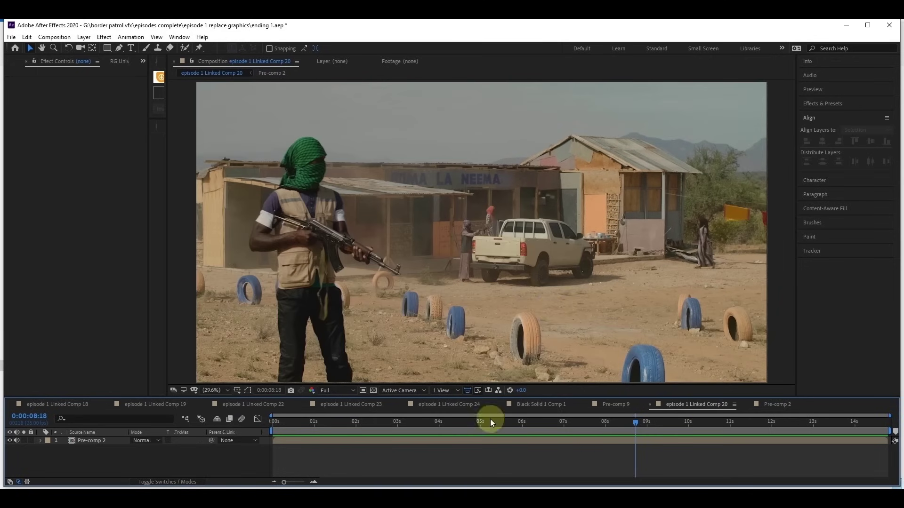
pyautogui.click(431, 440)
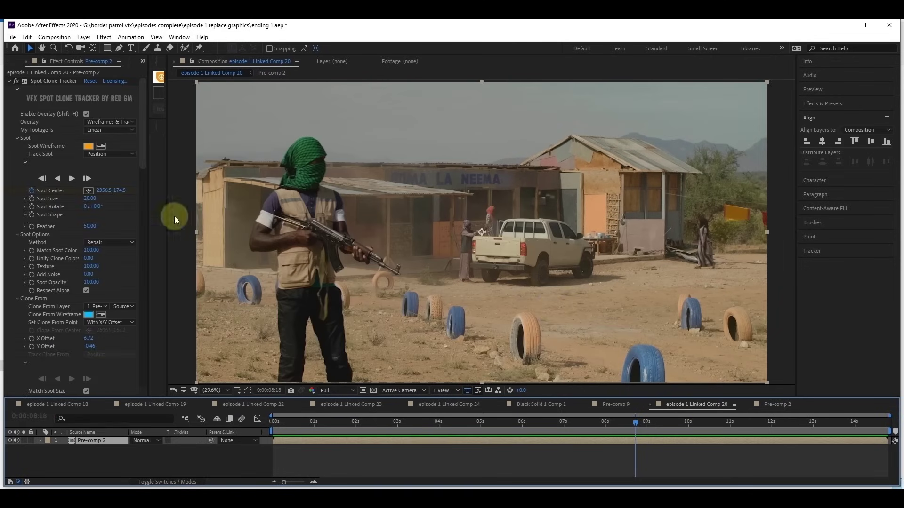
pyautogui.click(56, 81)
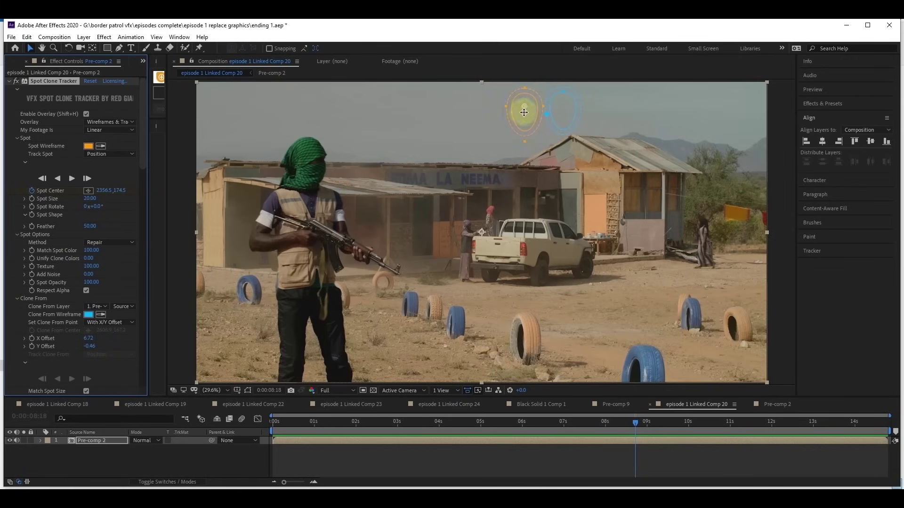
pyautogui.moveTo(138, 129); pyautogui.dragTo(143, 181)
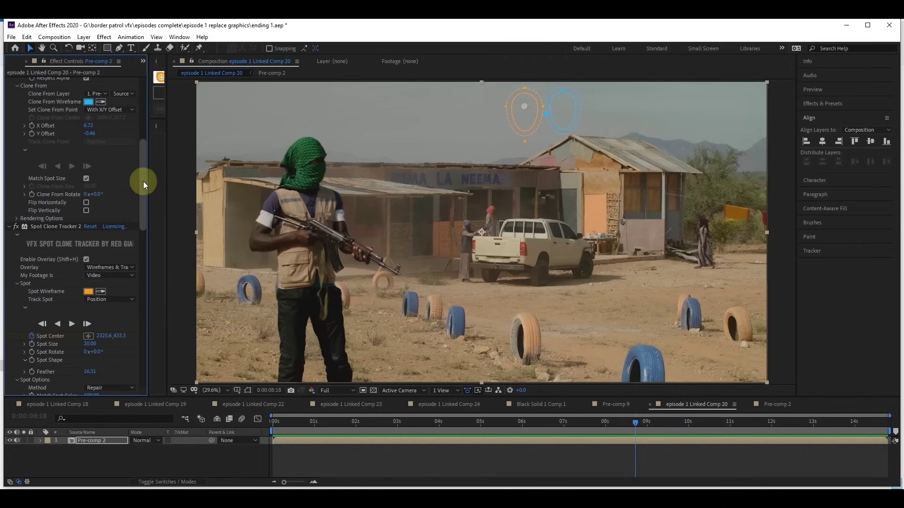
pyautogui.click(59, 227)
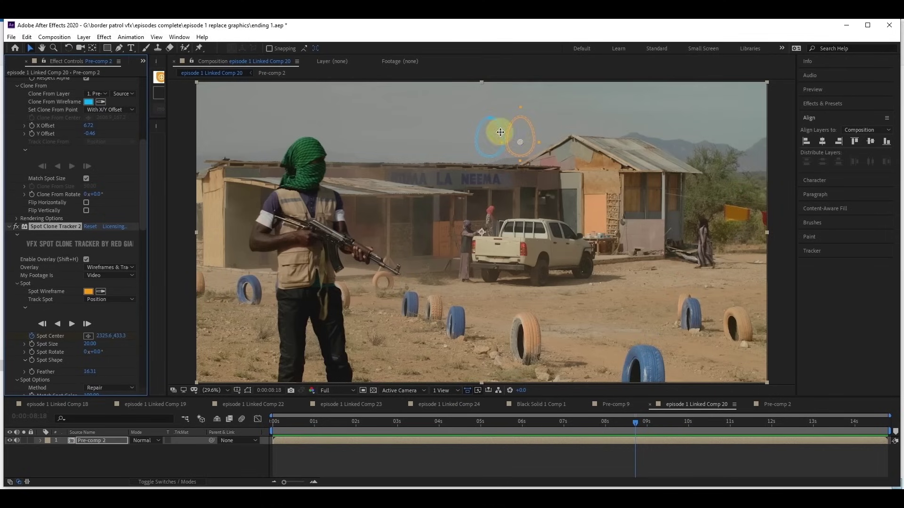
pyautogui.moveTo(143, 189)
pyautogui.mouseDown()
pyautogui.moveTo(148, 266)
pyautogui.moveTo(133, 287)
pyautogui.mouseUp()
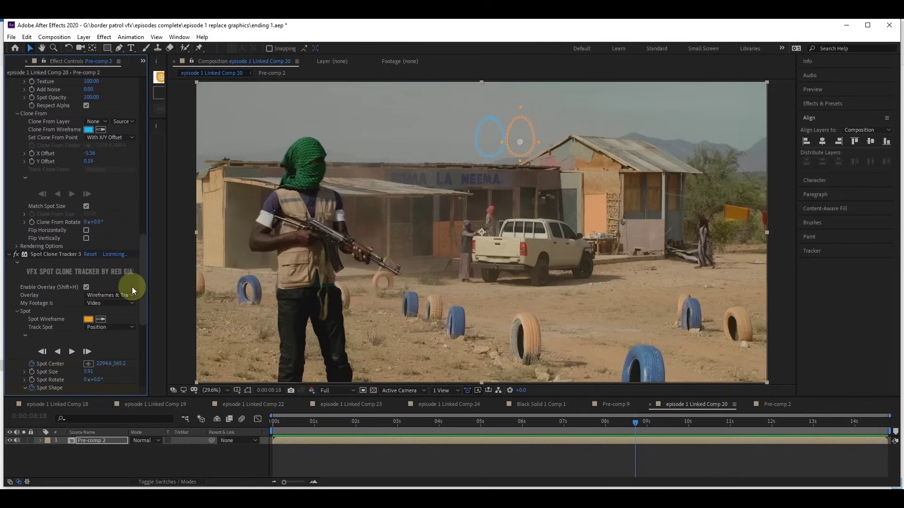
pyautogui.click(55, 255)
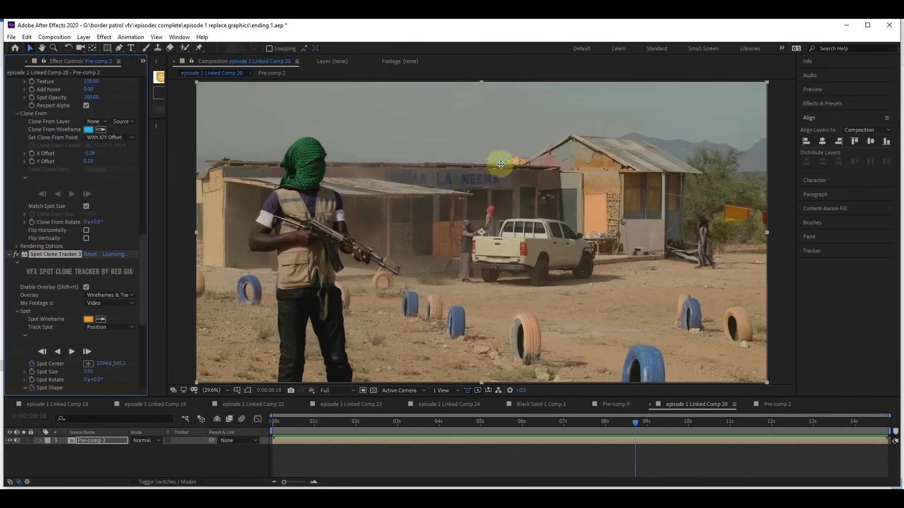
pyautogui.moveTo(143, 259); pyautogui.dragTo(145, 319)
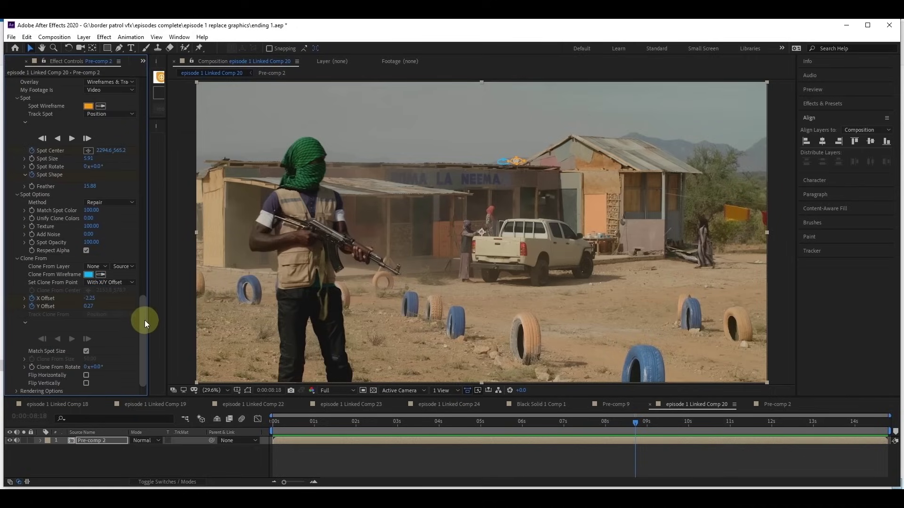
# Play the Linked Comp 20 shot from its start to review the cleanup, and return the playhead to the first frame
pyautogui.moveTo(299, 420); pyautogui.dragTo(262, 425)
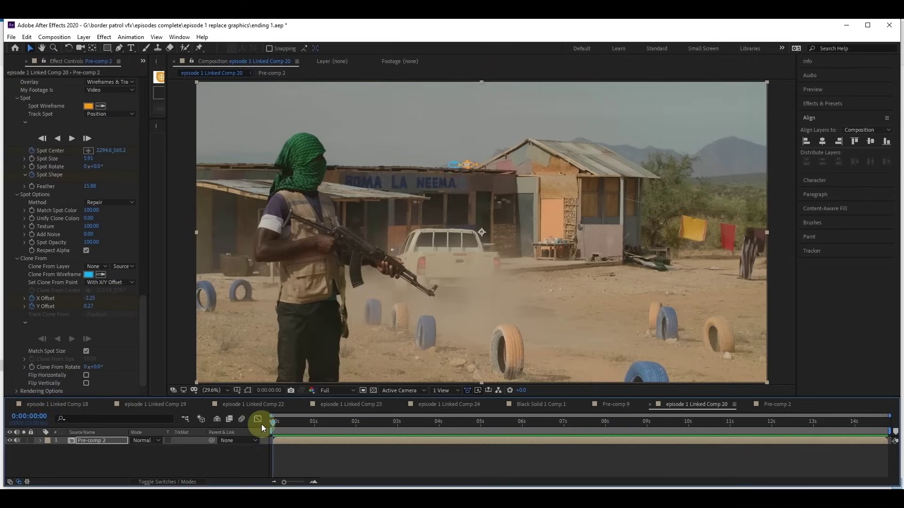
pyautogui.press('space')
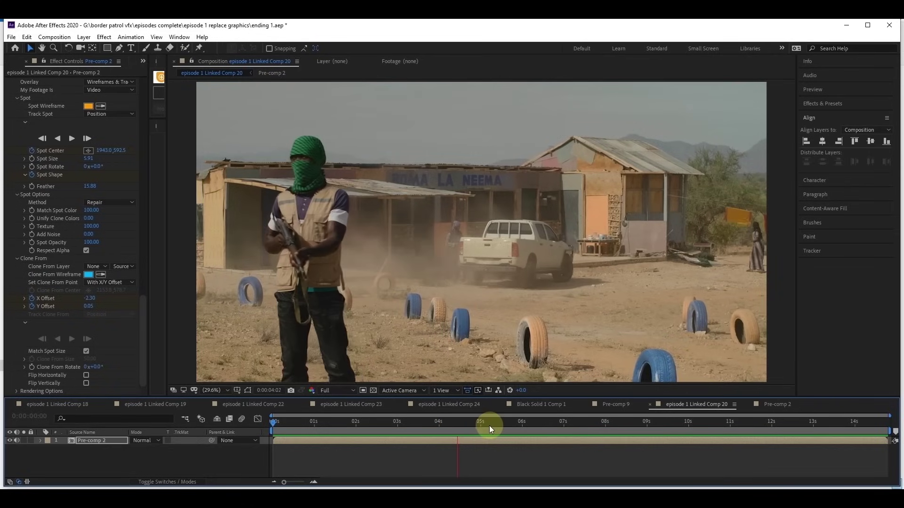
pyautogui.press('space')
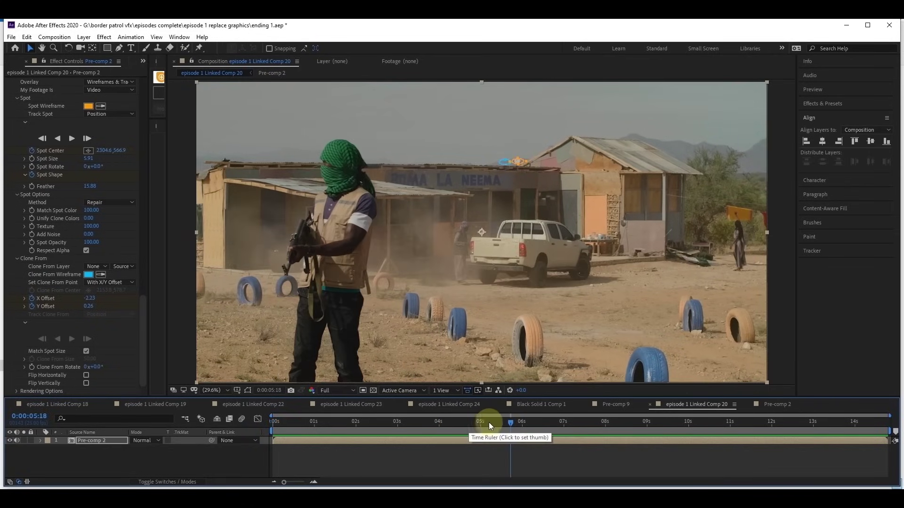
pyautogui.moveTo(498, 421); pyautogui.dragTo(265, 431)
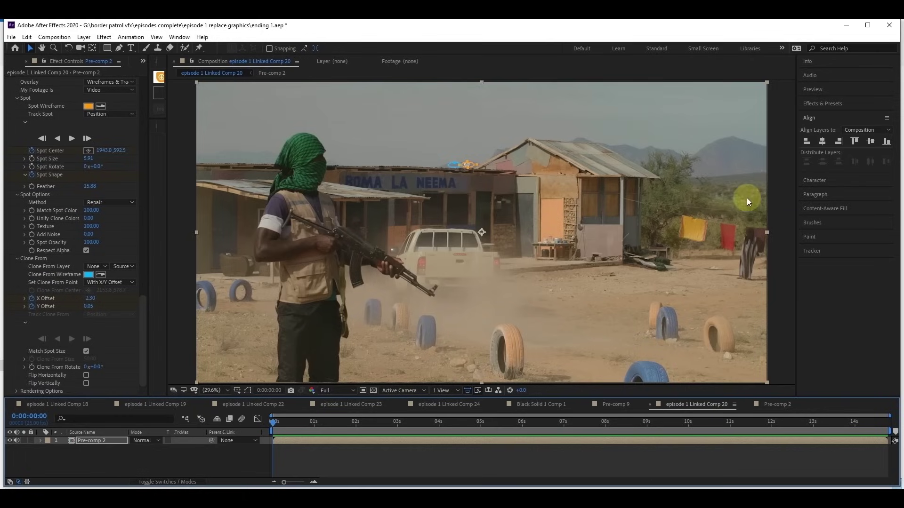
# Open the recent project episode 2c.aep without saving the changes to ending 1.aep
pyautogui.click(12, 37)
pyautogui.moveTo(100, 78)
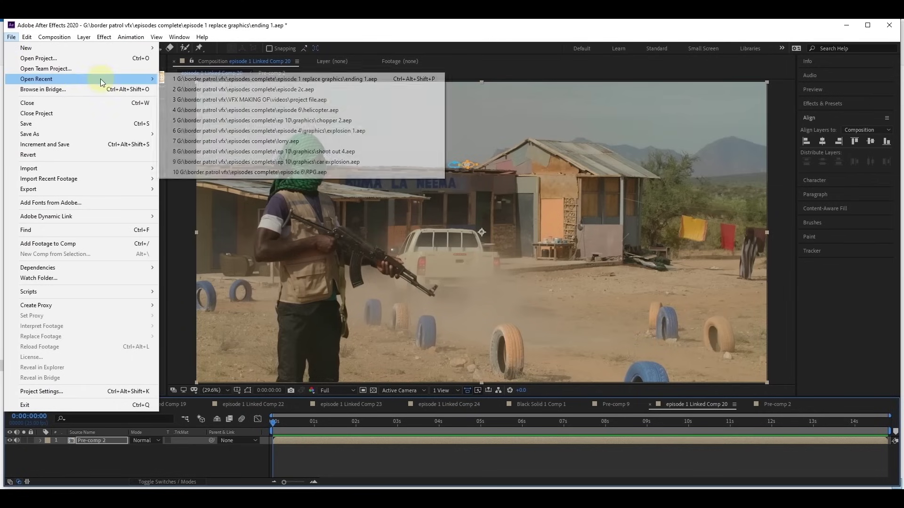
pyautogui.click(279, 89)
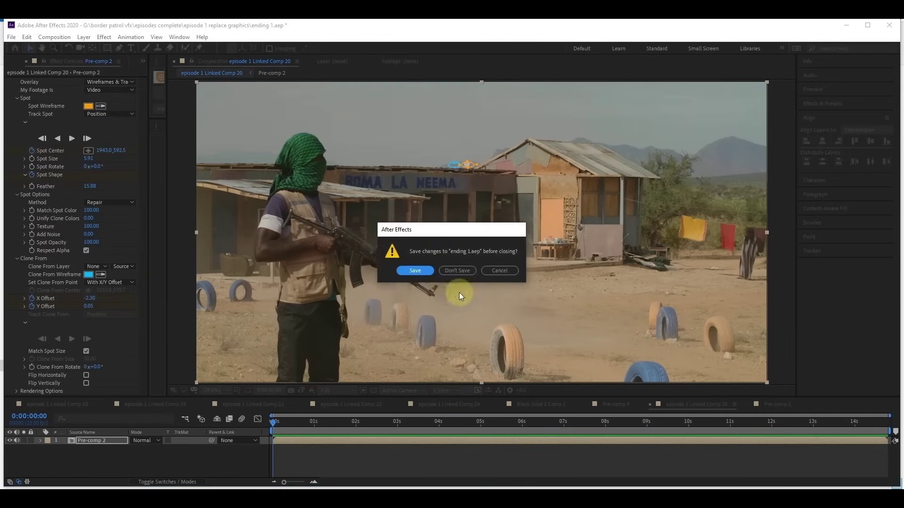
pyautogui.click(462, 271)
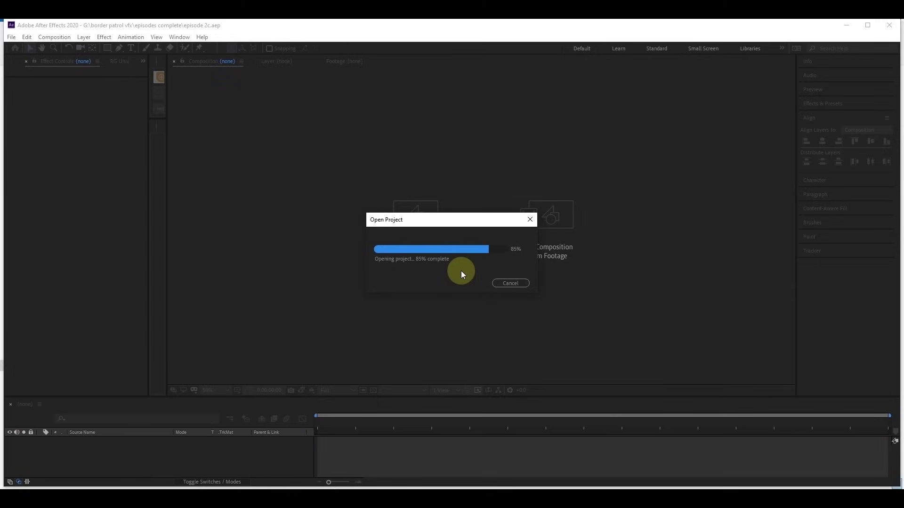